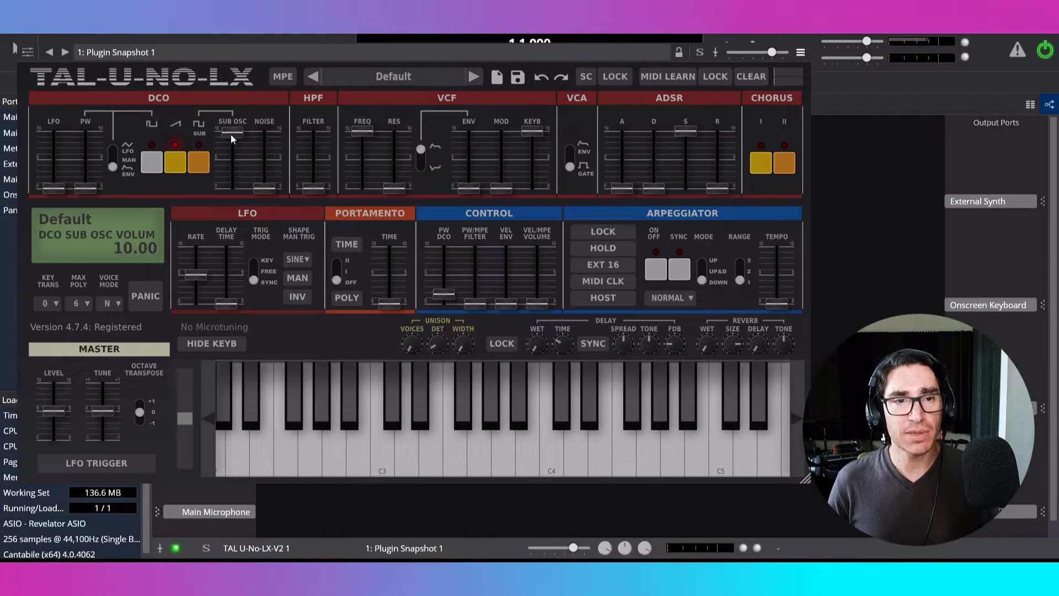
Step: Configure the starting patch with sub oscillator volume at 0, maximum polyphony at 12 and master volume at 3.85
drag(230, 133, 226, 194)
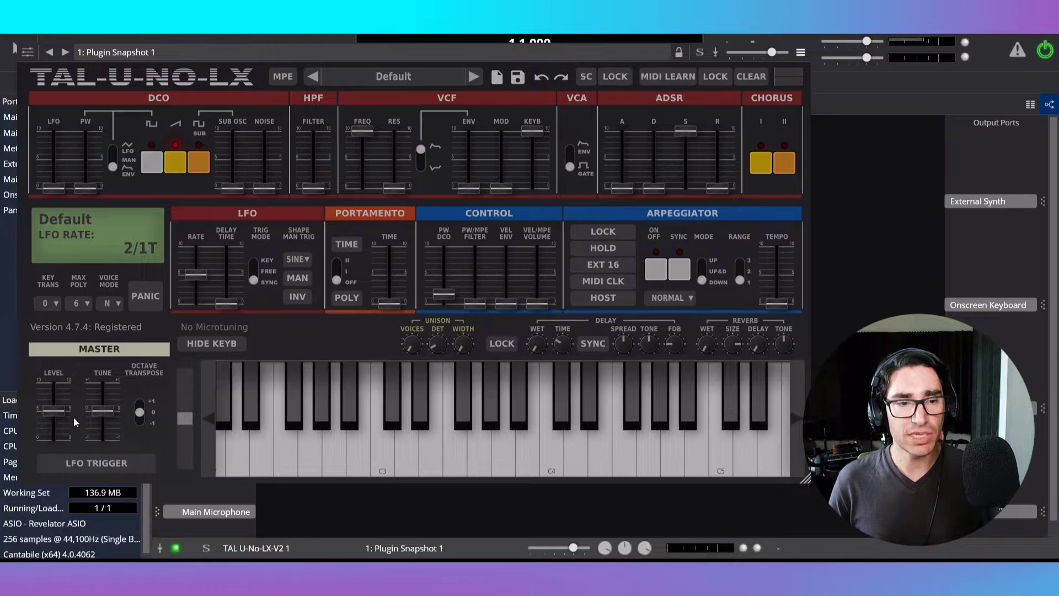
click(82, 472)
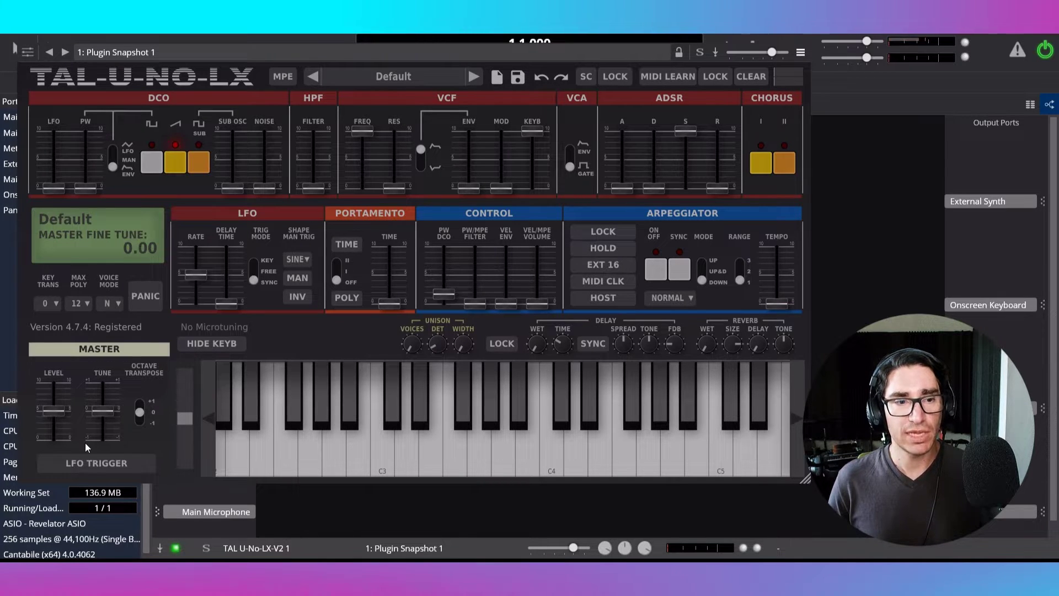
drag(56, 414, 55, 422)
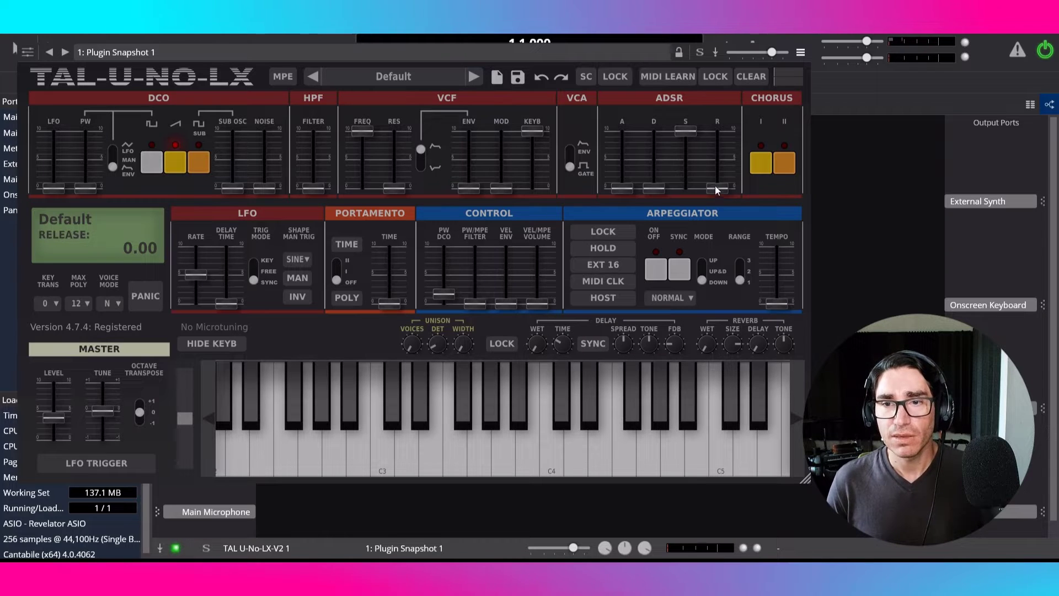
Step: Set attack to 4.71, decay to 5.00, release to 4.71 and sustain to about 5, with the VCA in ENV mode
drag(716, 186, 655, 155)
drag(621, 185, 623, 159)
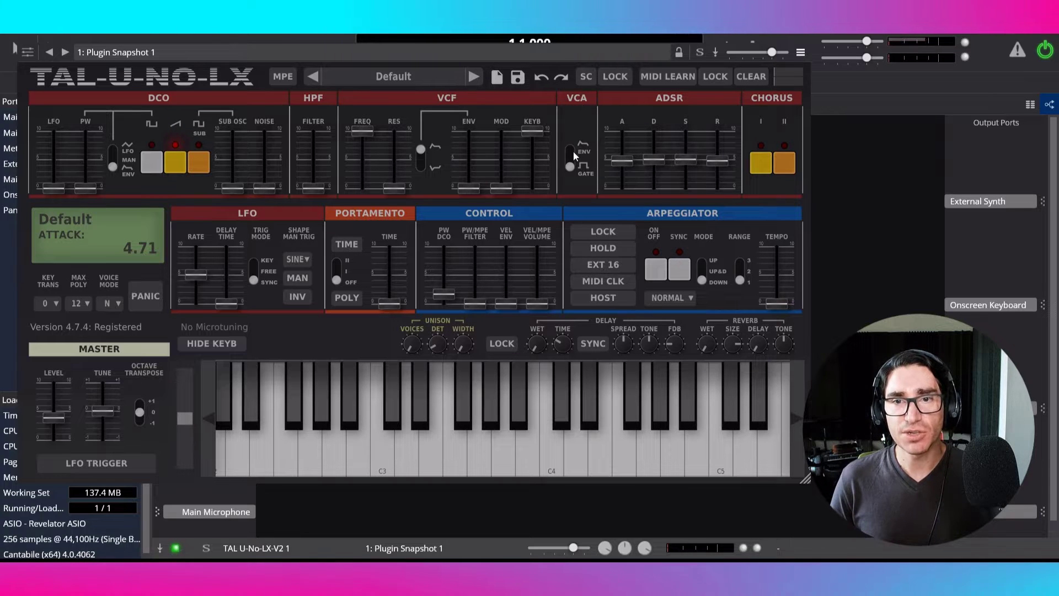
mouse_move(570, 166)
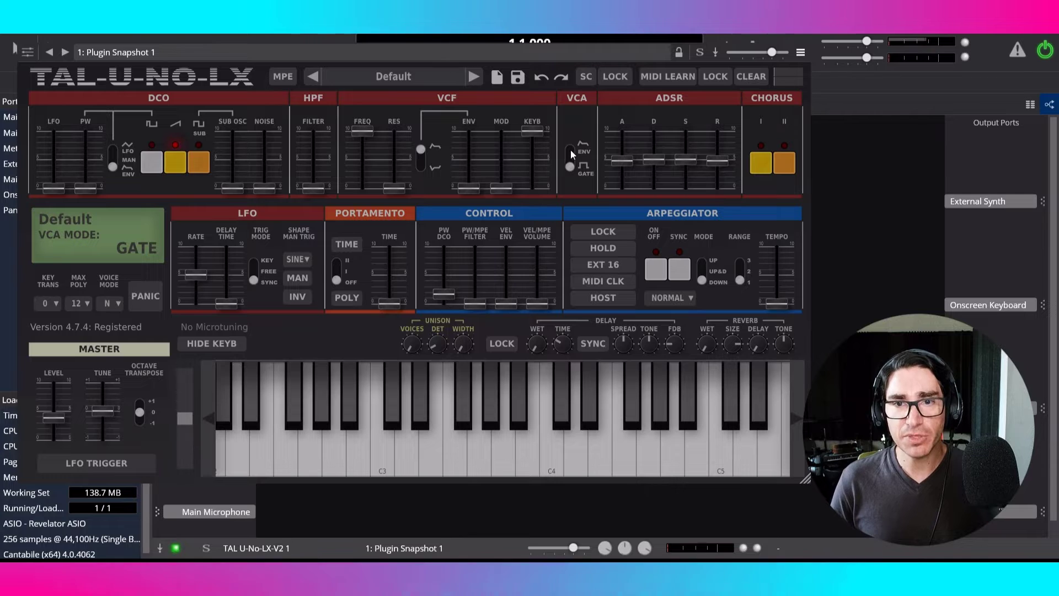
drag(570, 167, 572, 126)
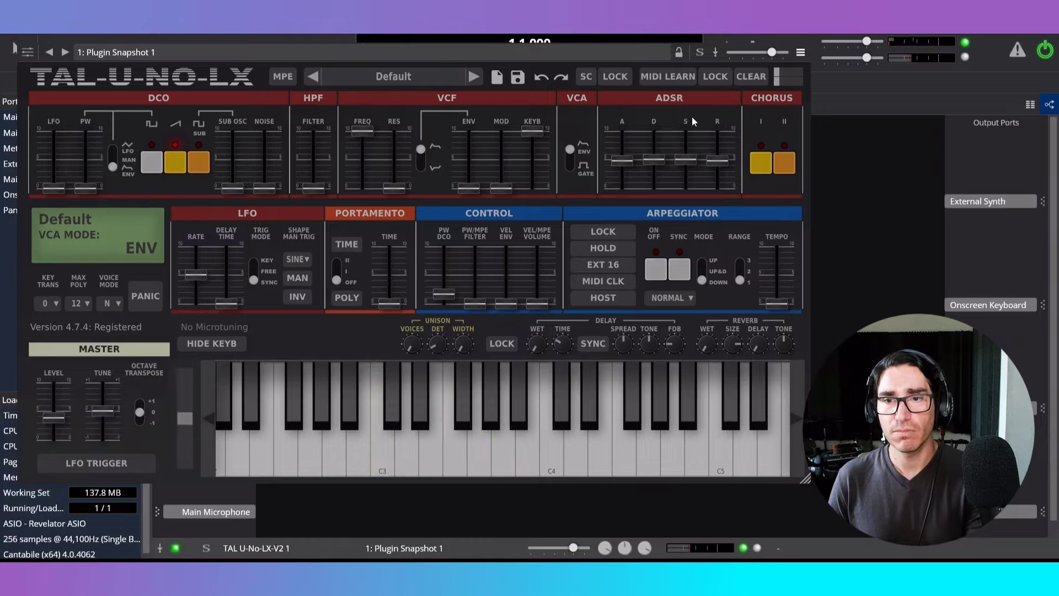
Step: Lengthen the ADSR envelope's release to 6.05
click(718, 155)
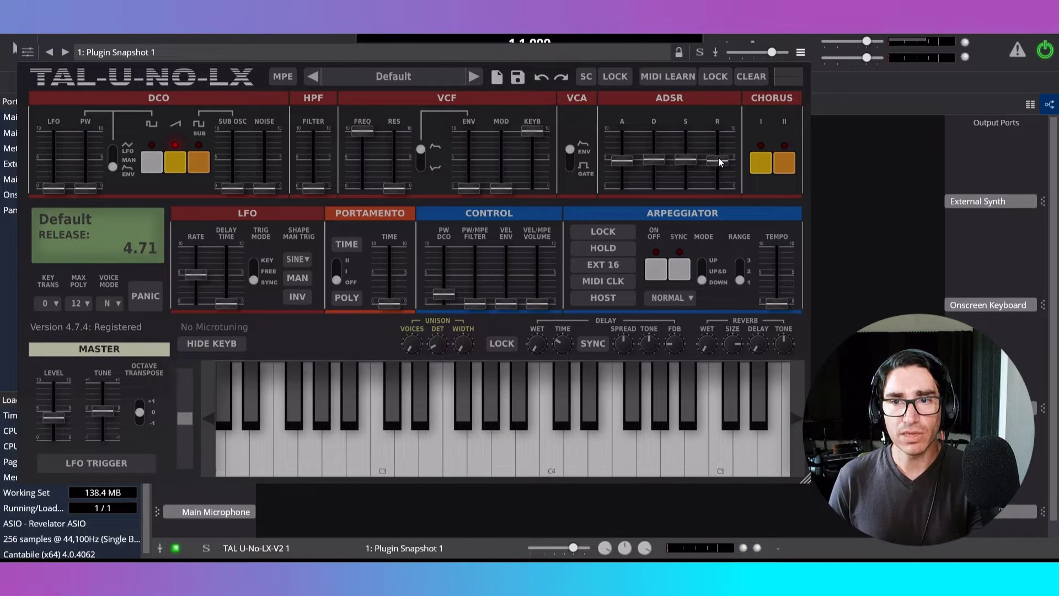
drag(718, 157, 717, 152)
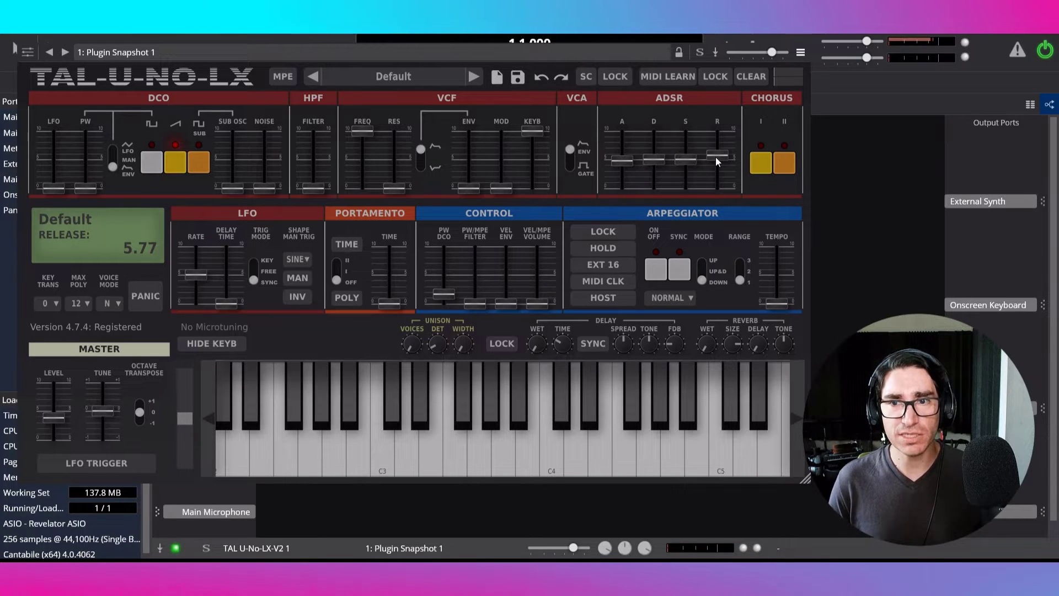
mouse_move(717, 157)
mouse_down()
mouse_move(718, 132)
mouse_move(715, 161)
mouse_up()
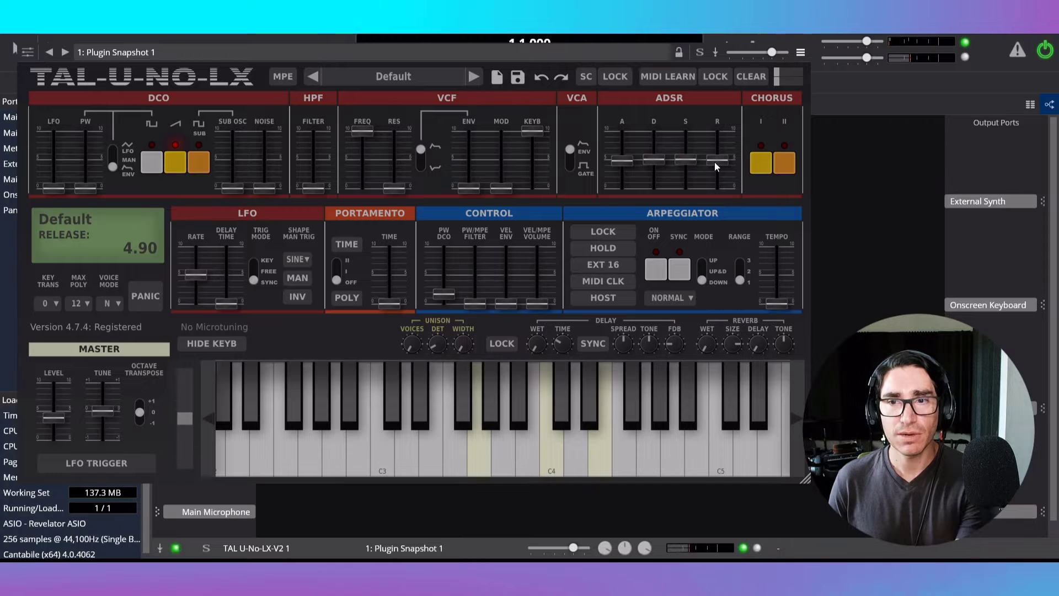
drag(715, 161, 713, 155)
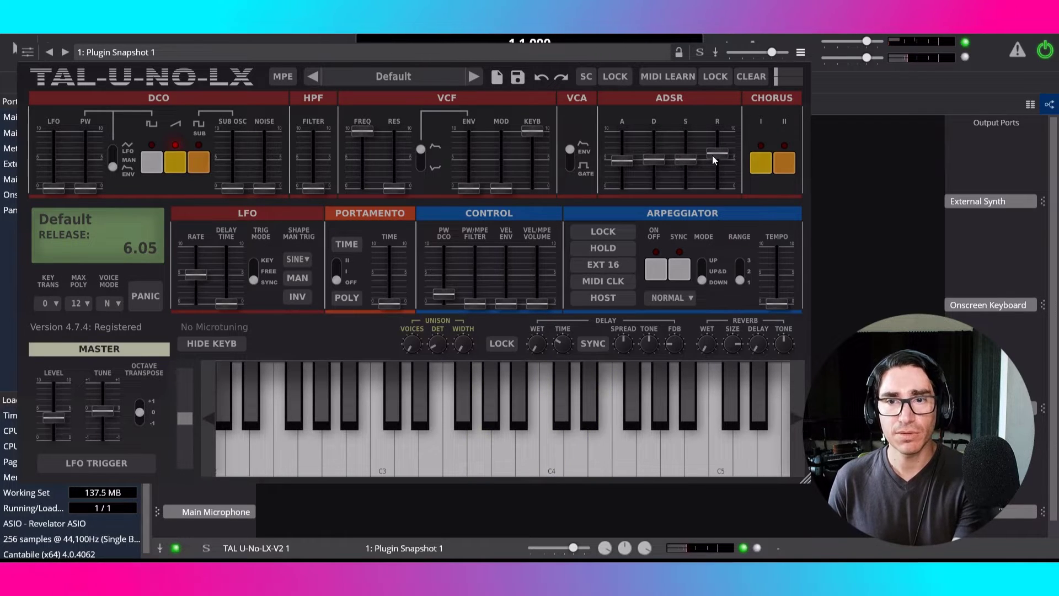
click(659, 167)
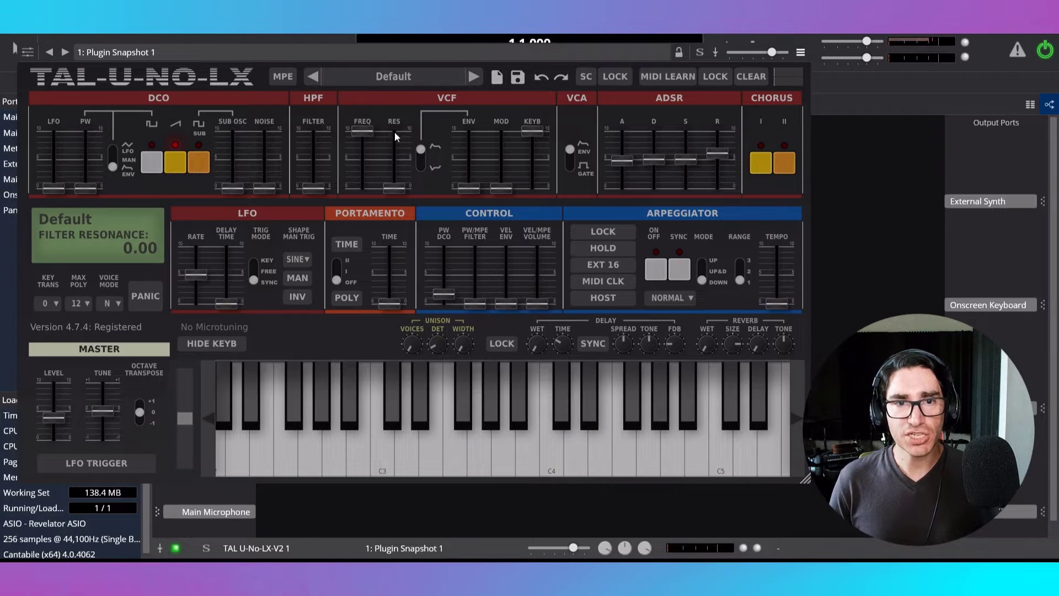
Step: Lower the VCF cutoff frequency to about a quarter of its range and set the filter envelope amount to 5.10
drag(364, 133, 360, 178)
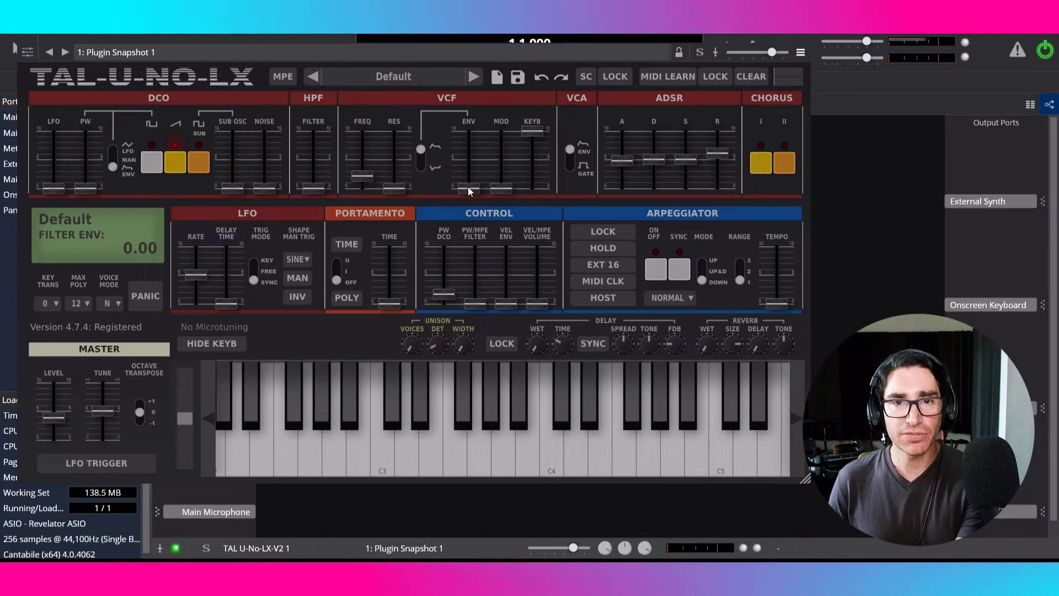
drag(468, 187, 470, 158)
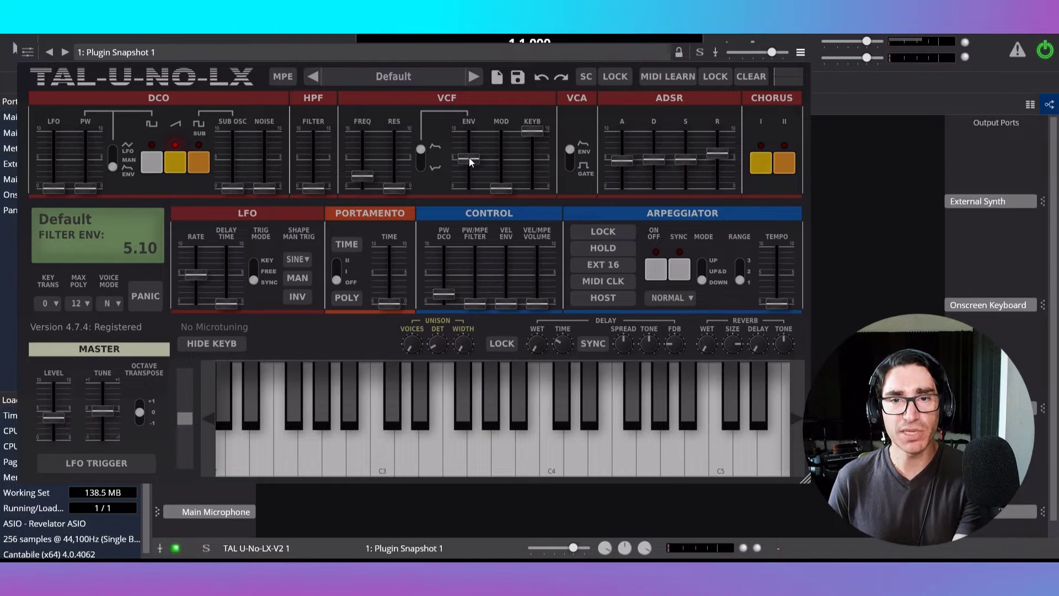
Step: Lengthen the ADSR envelope's decay to about 7
mouse_move(648, 165)
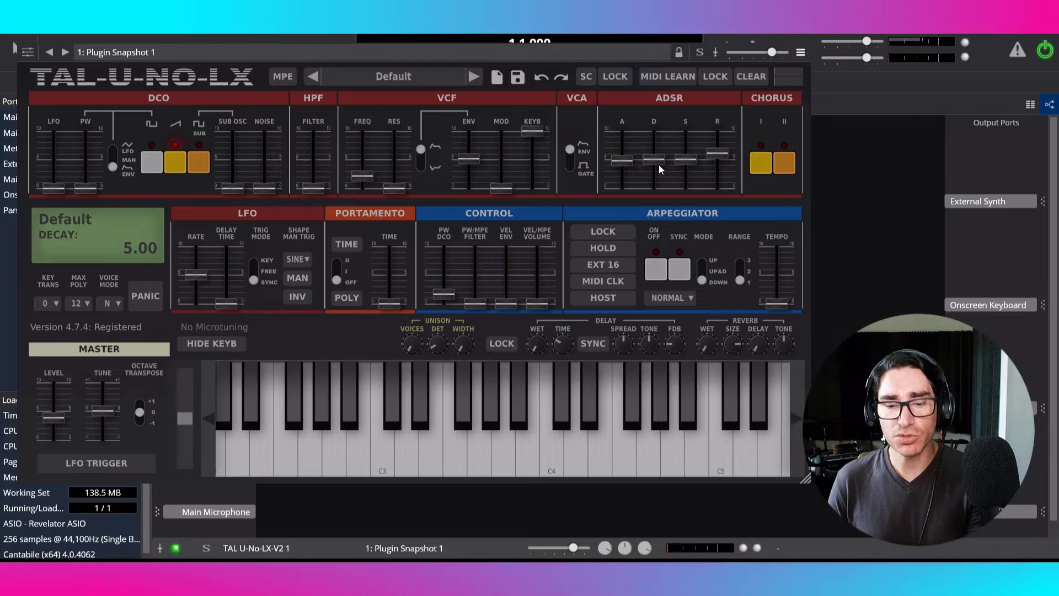
drag(658, 163, 657, 153)
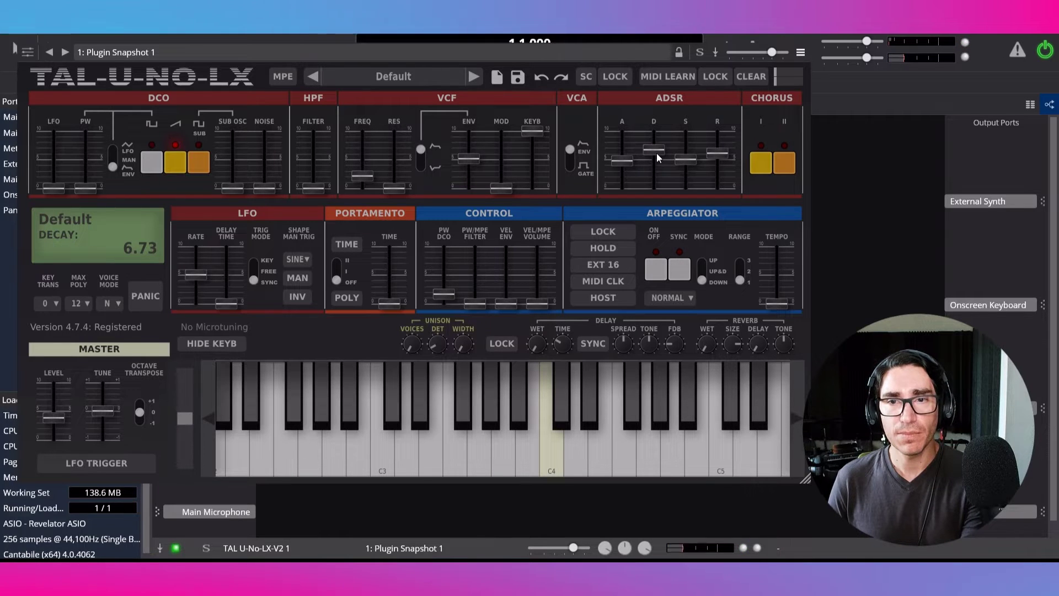
drag(657, 153, 657, 150)
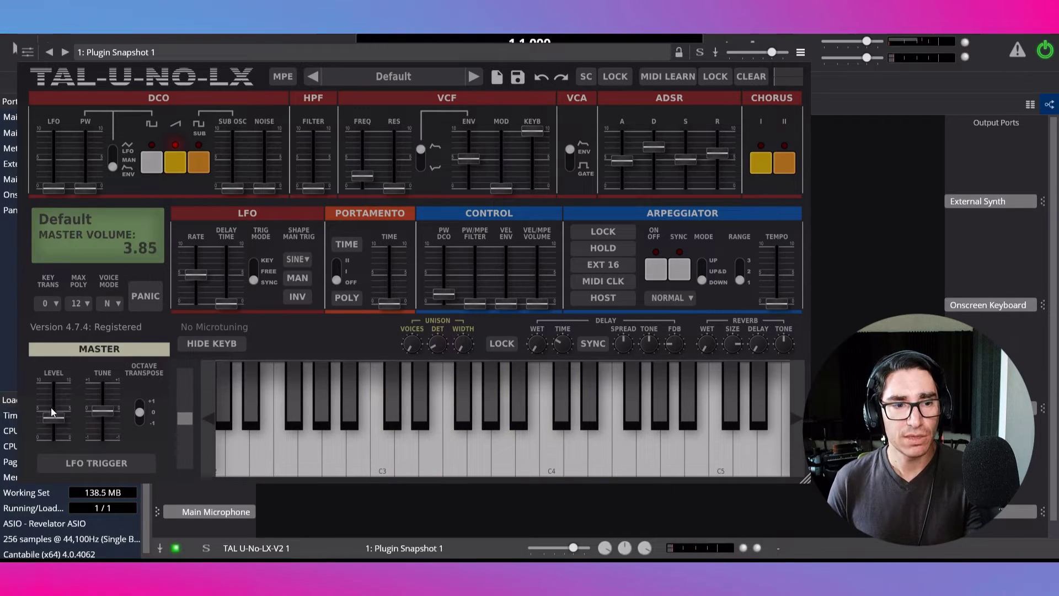
Step: Raise the master volume to the middle of its range and reduce the filter envelope amount to about 4
drag(54, 419, 53, 413)
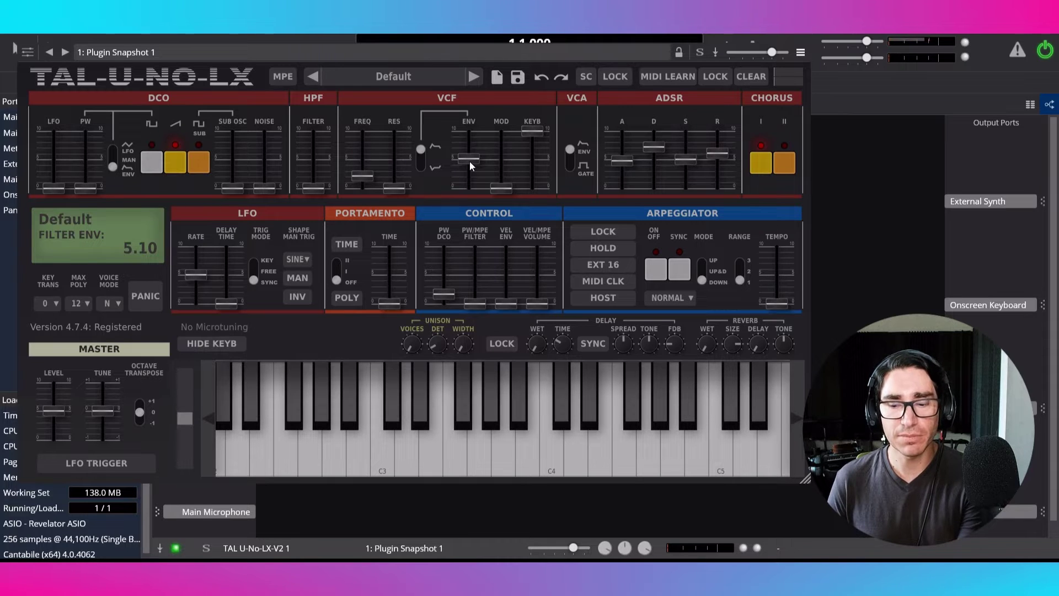
drag(470, 162, 468, 170)
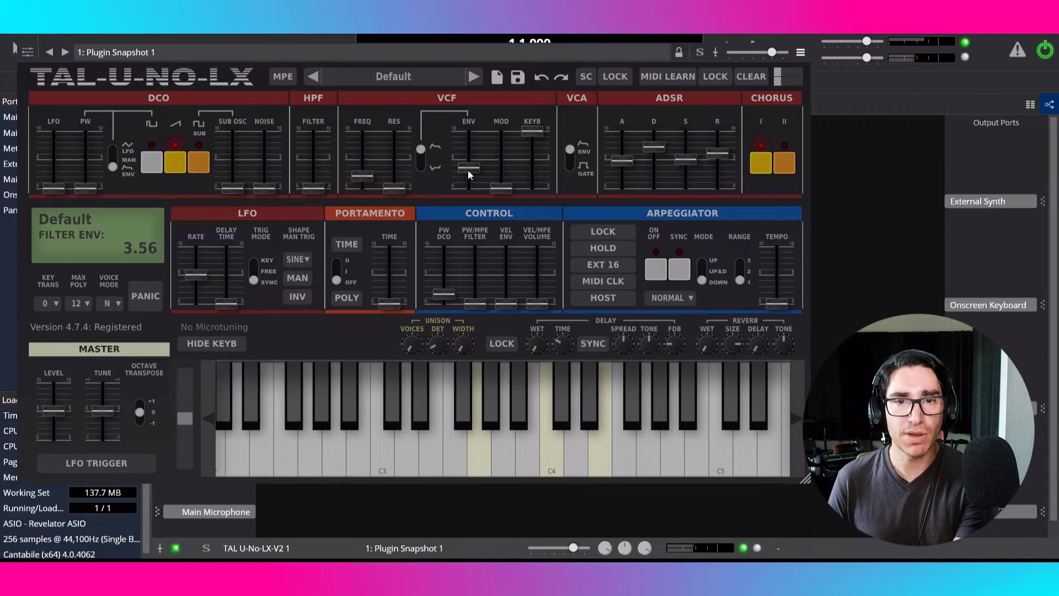
mouse_move(467, 169)
mouse_down()
mouse_move(468, 150)
mouse_move(467, 167)
mouse_up()
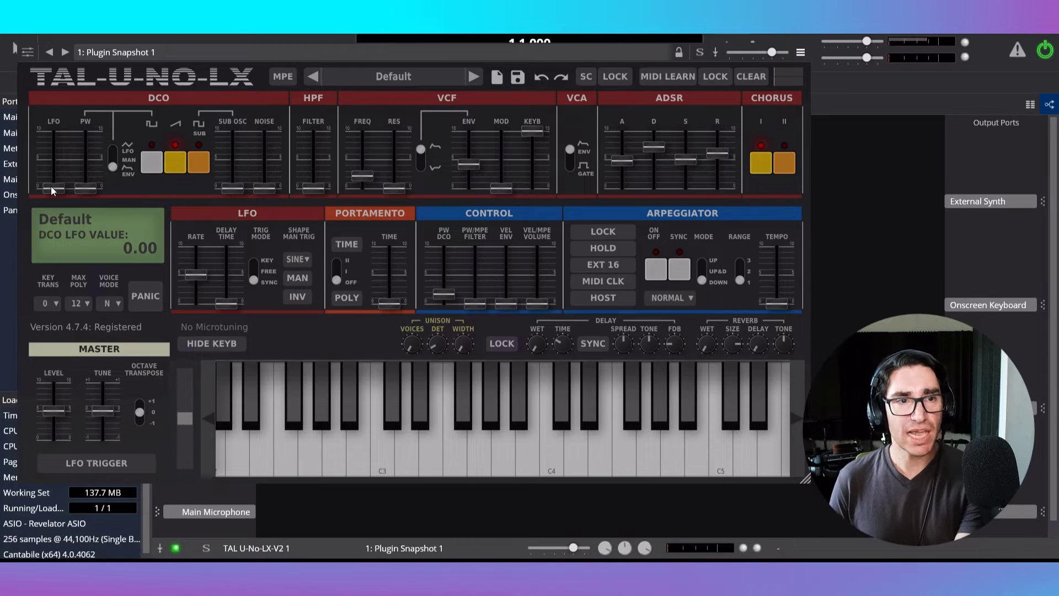
Step: Set the DCO's LFO amount to 10.00 and run the LFO in FREE trigger mode at a rate of about 1.28 Hz
drag(51, 187, 62, 126)
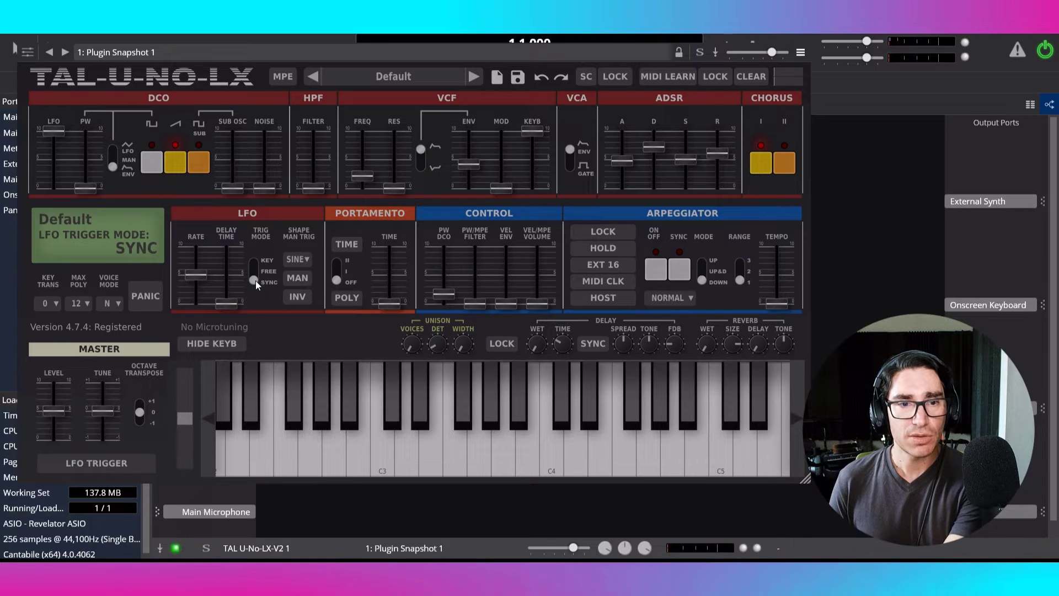
drag(255, 278, 251, 273)
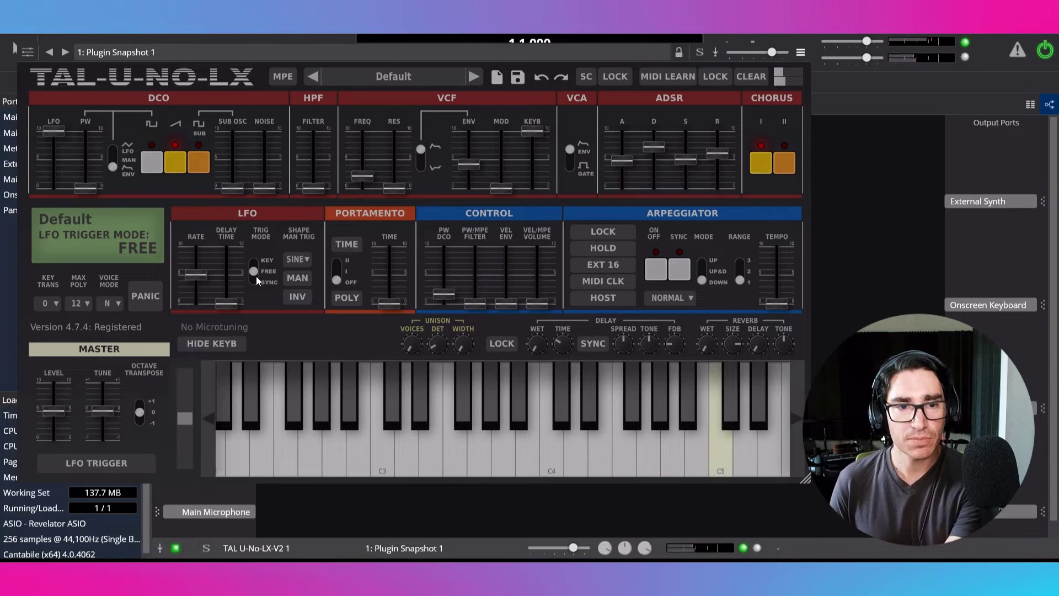
mouse_move(196, 274)
mouse_down()
mouse_move(201, 244)
mouse_move(189, 283)
mouse_up()
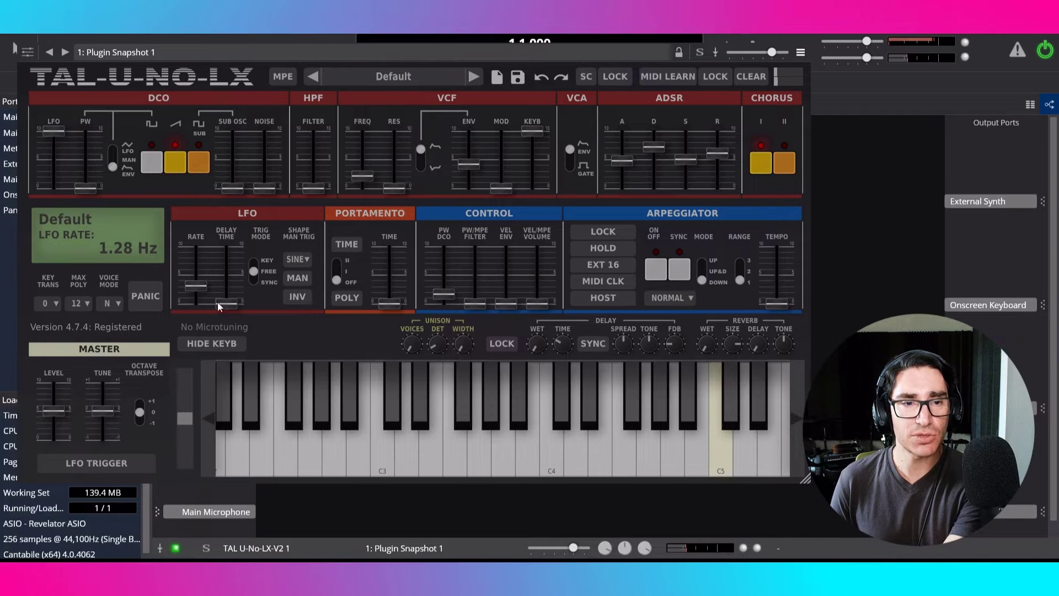
drag(197, 286, 196, 287)
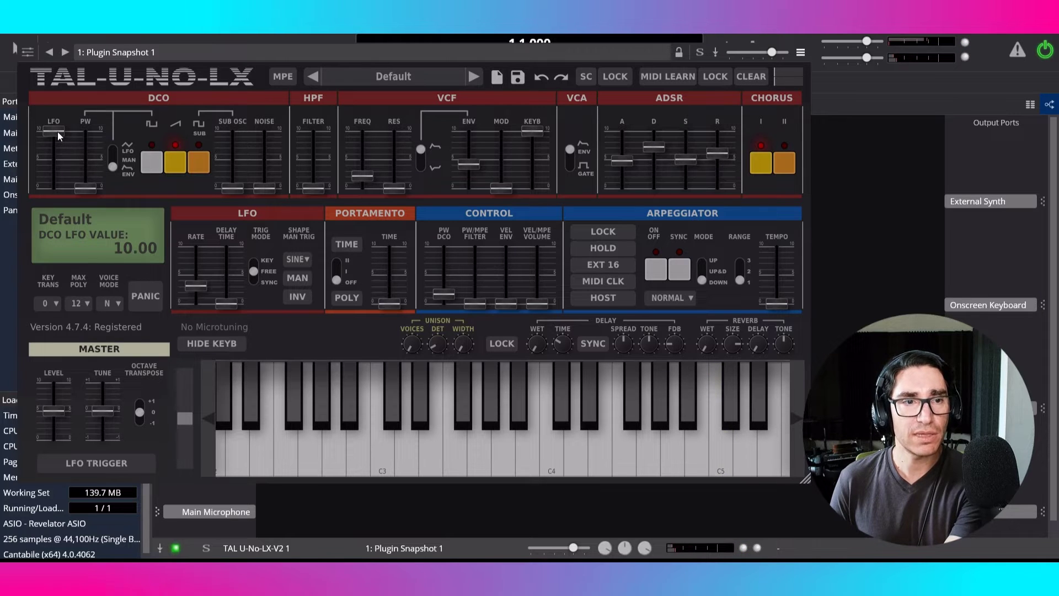
Step: Reduce the DCO's LFO amount to about 1 for a subtle pitch modulation
drag(57, 131, 47, 196)
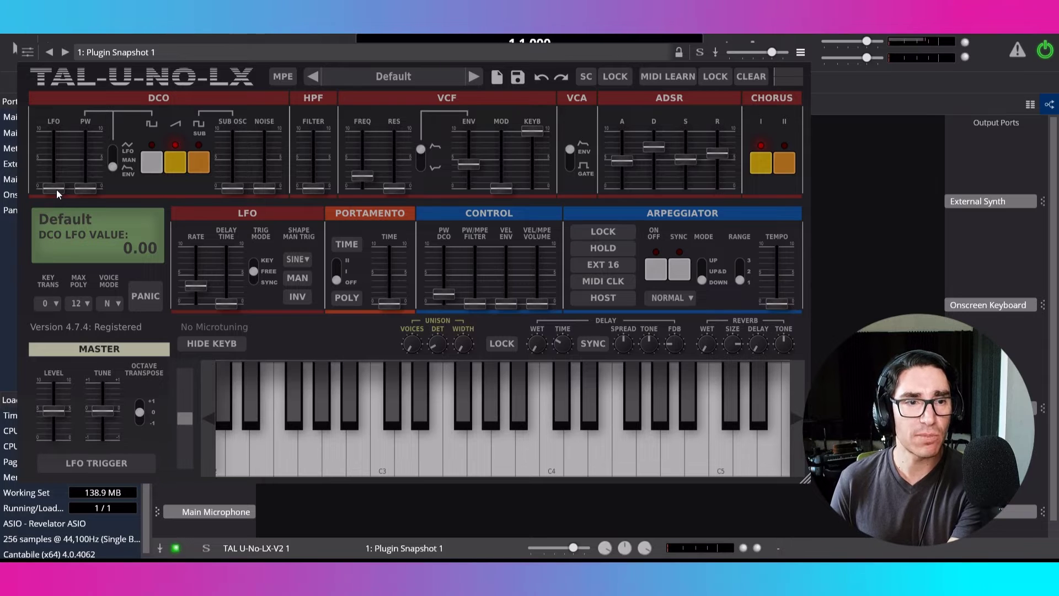
mouse_move(56, 190)
mouse_down()
mouse_move(57, 151)
mouse_move(54, 193)
mouse_move(52, 184)
mouse_up()
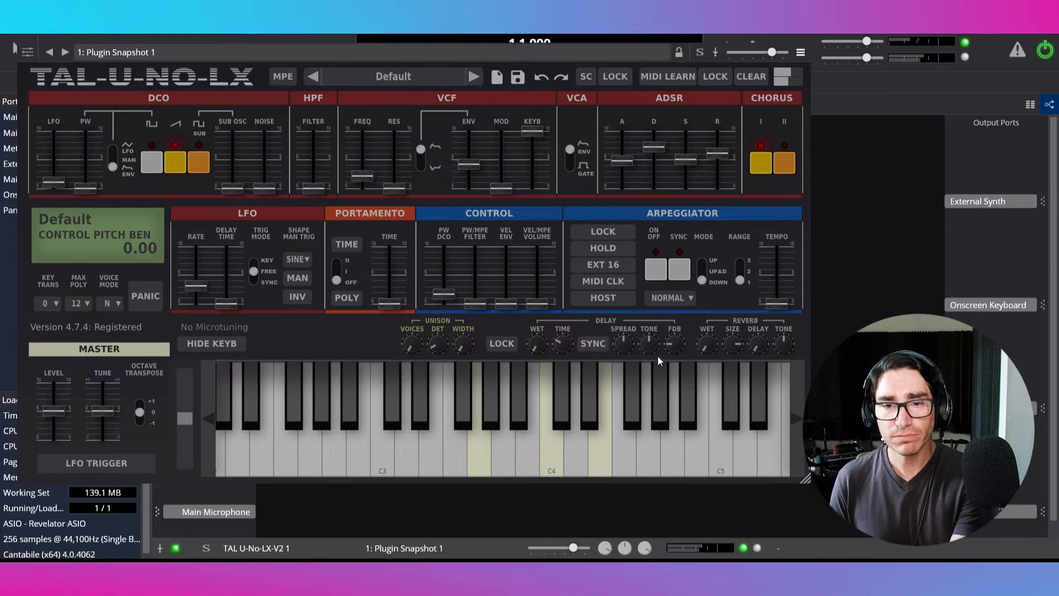
Step: Dial in the delay effect: raise the wet level, set time to 0.55 s, spread to 0.94 and feedback to 0.32, and adjust the tone
drag(538, 347, 532, 279)
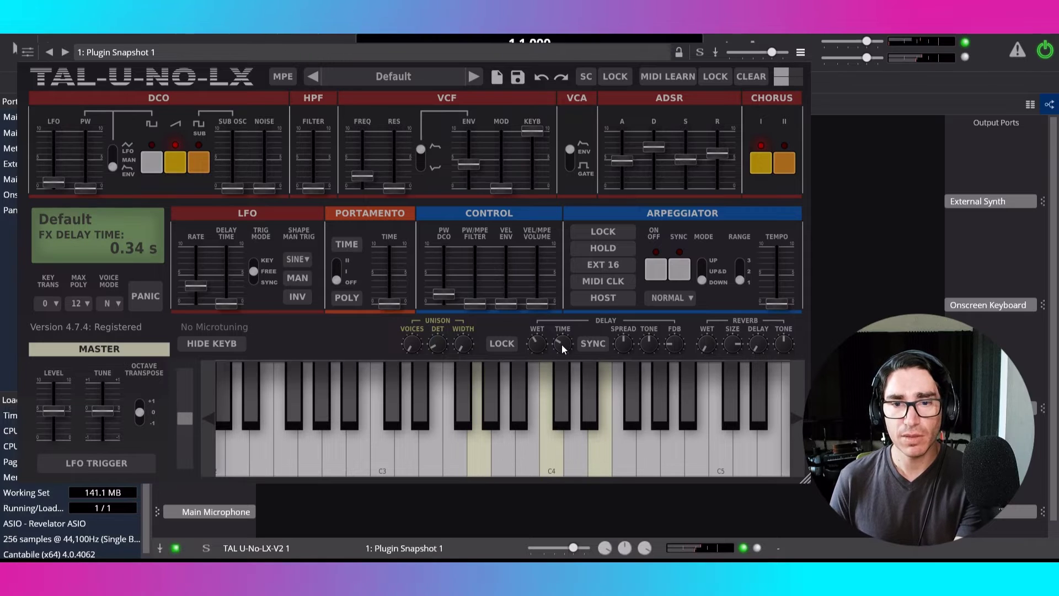
drag(561, 342, 576, 322)
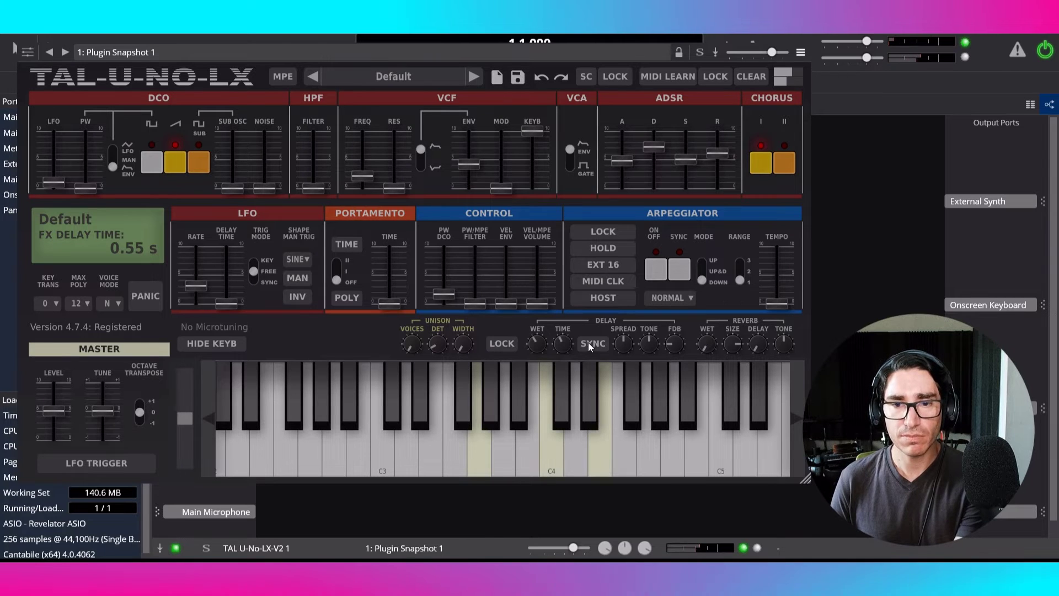
mouse_move(624, 343)
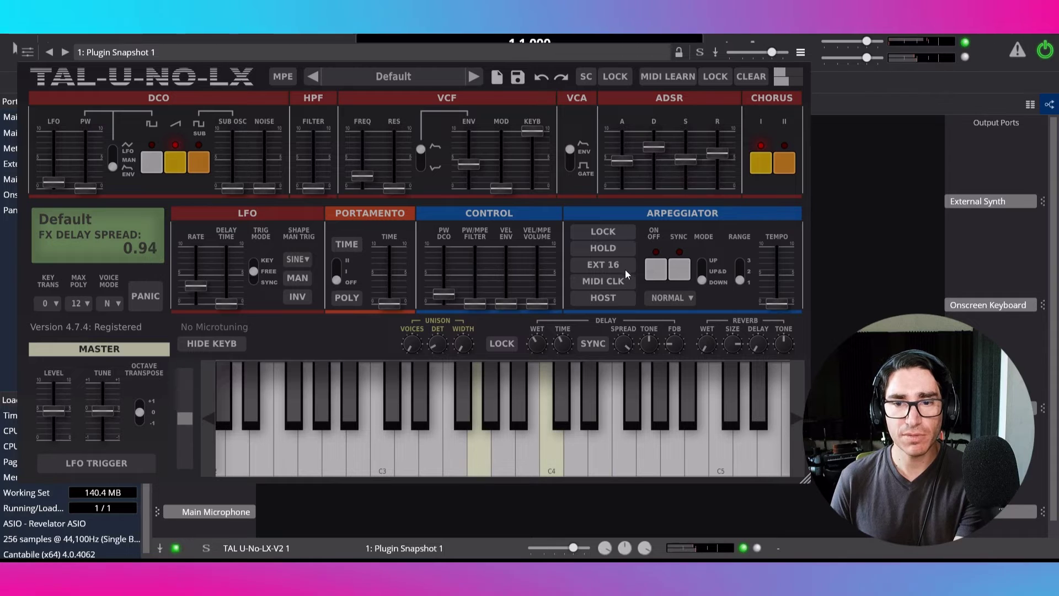
drag(650, 344, 675, 327)
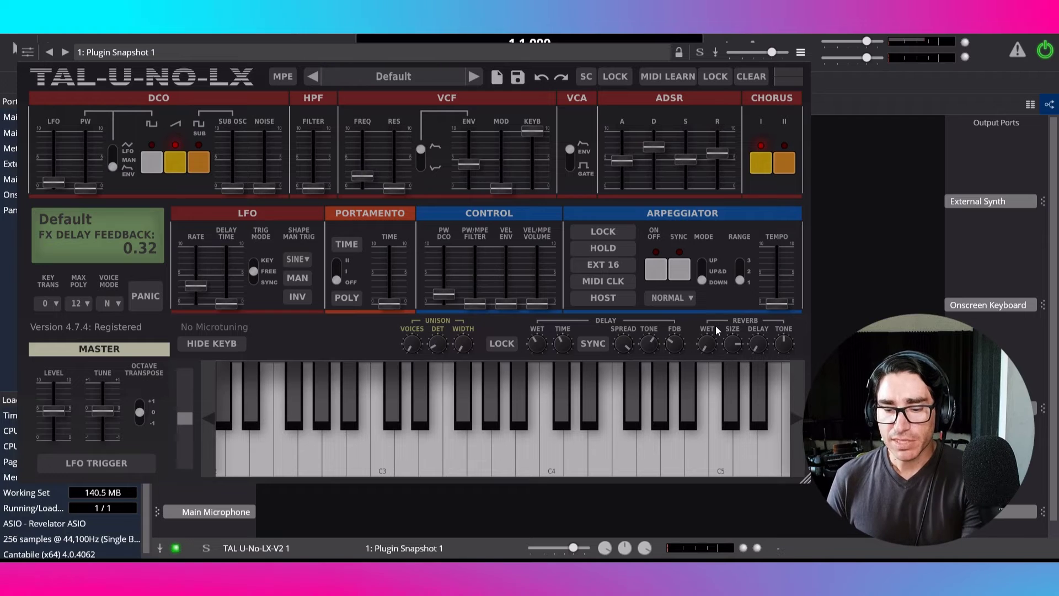
Step: Dial in the reverb effect with dry/wet at -0.13, size at 0.84 and delay at 10 ms, and adjust its tone
drag(708, 344, 708, 268)
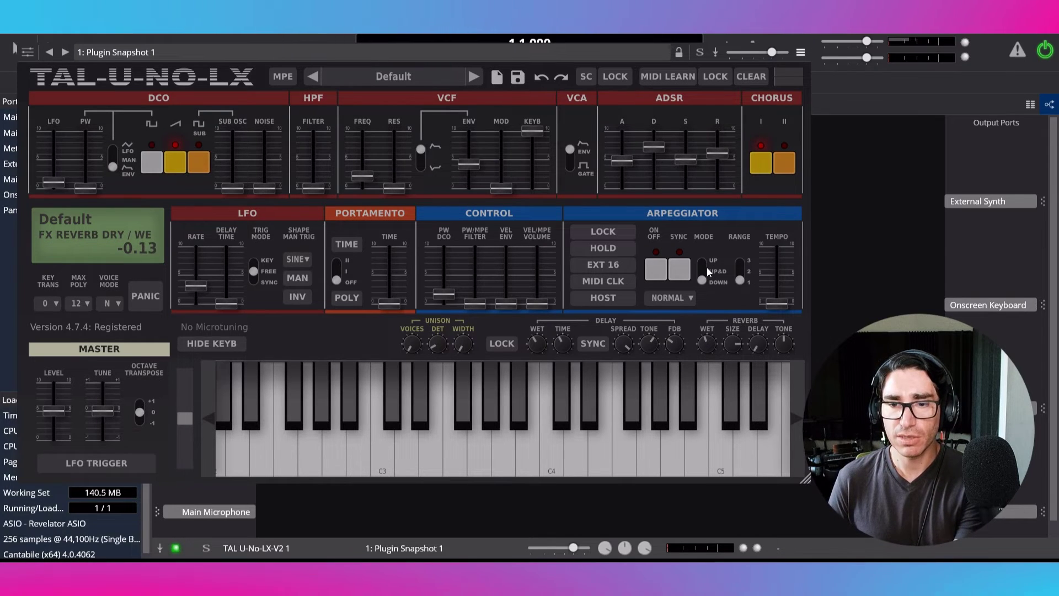
drag(735, 344, 734, 339)
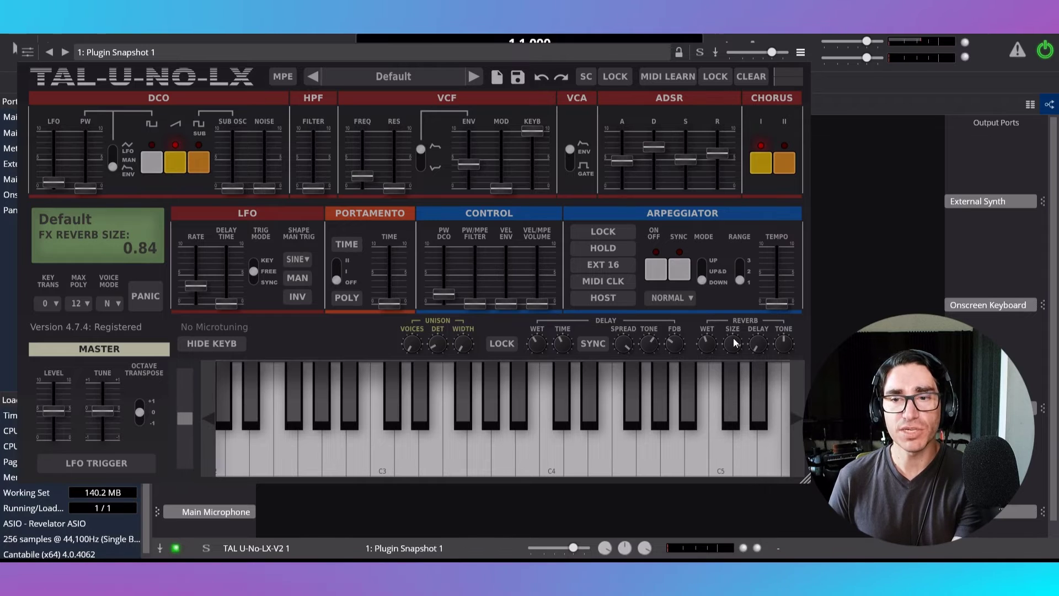
mouse_move(757, 347)
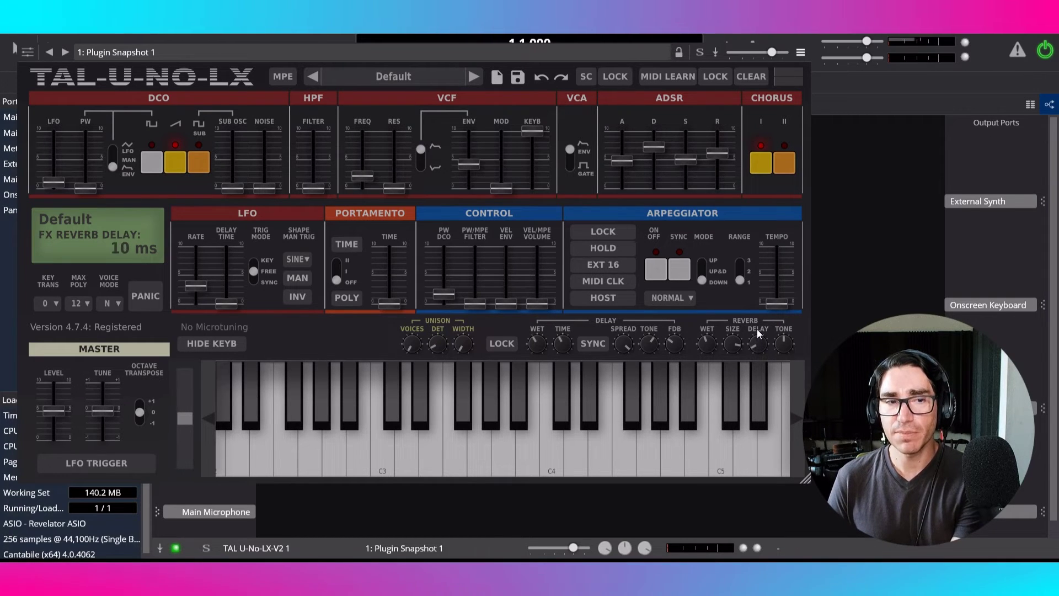
drag(758, 329, 784, 329)
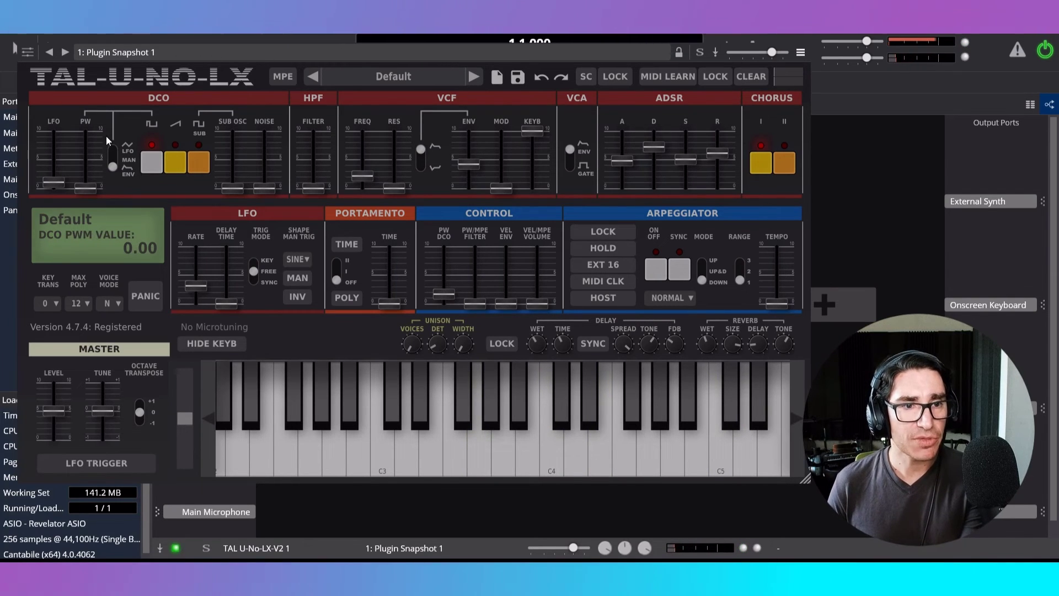
Step: Switch the DCO pulse-width modulation mode from ENV to LFO and set the PWM value to 6.83
click(114, 168)
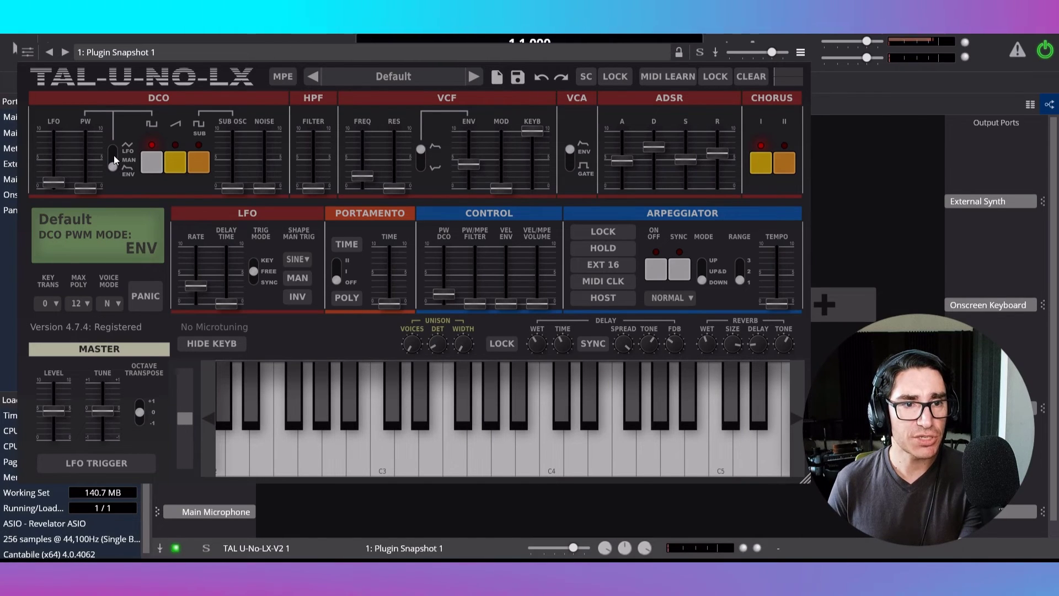
click(112, 120)
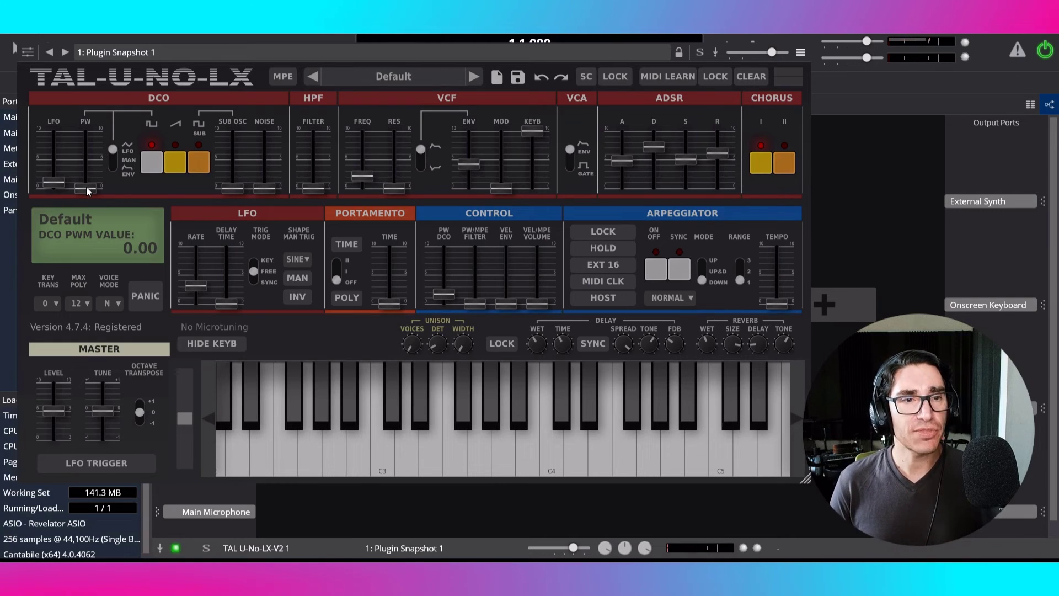
drag(86, 186, 86, 160)
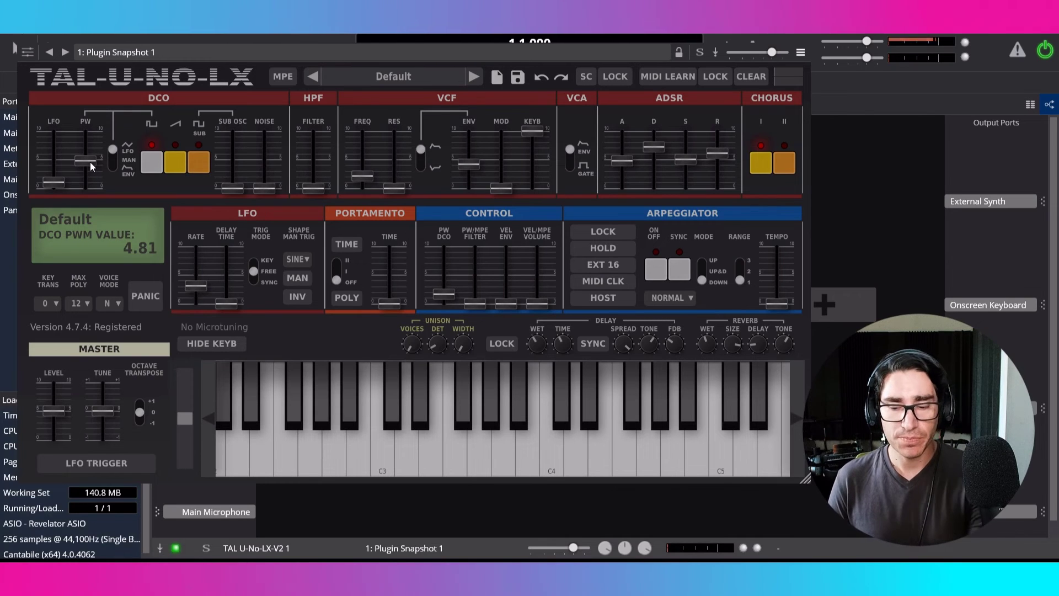
mouse_move(90, 161)
mouse_down()
mouse_move(85, 141)
mouse_move(83, 150)
mouse_up()
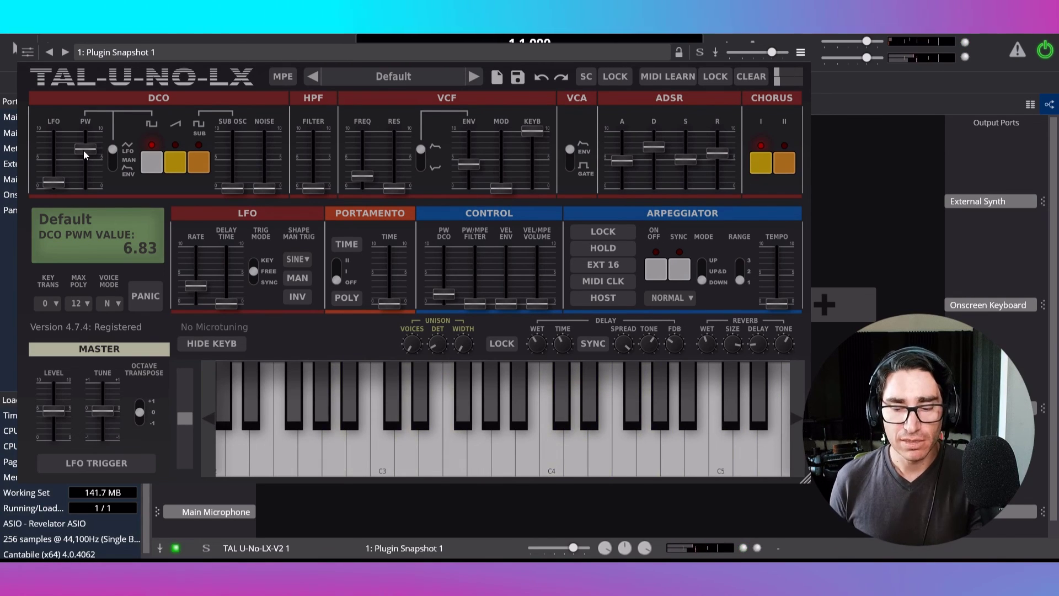
Step: Try switching the DCO from the pulse waveform to the sawtooth waveform
click(155, 167)
click(180, 165)
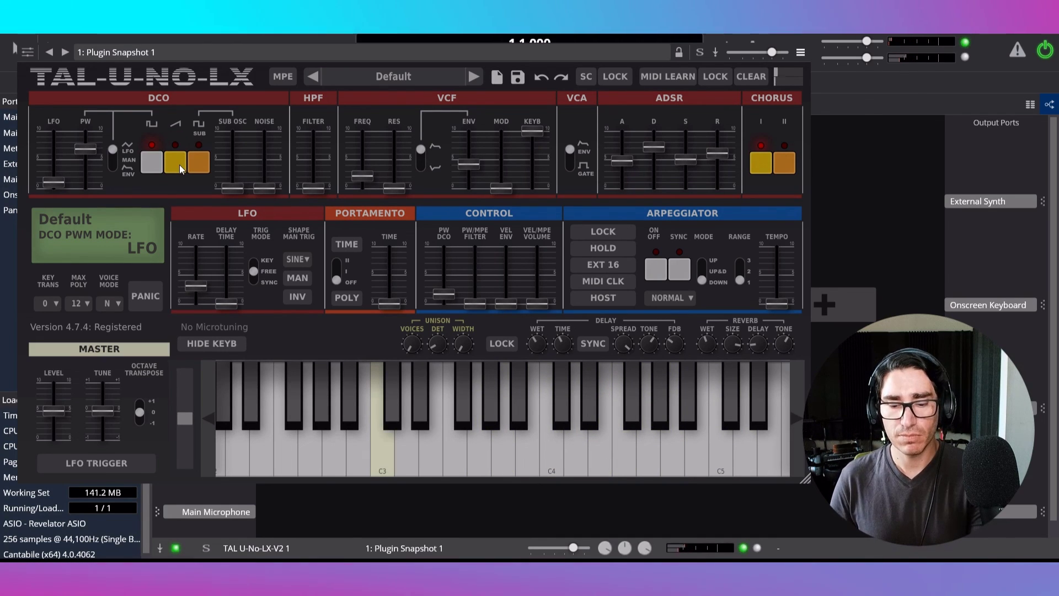